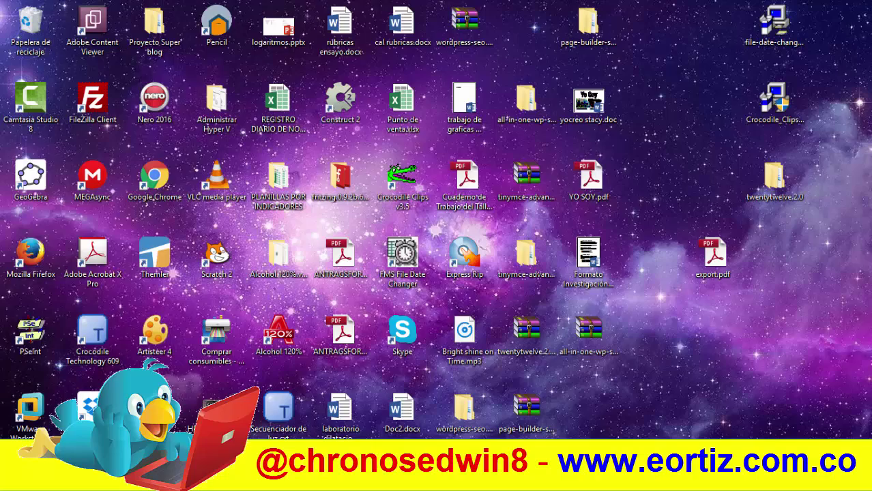
- Launch Word 2016 from the Start menu and create a blank document, Documento1
{"action": "key", "text": "super"}
{"action": "scroll", "coordinate": [305, 341], "scroll_direction": "down", "scroll_amount": 3}
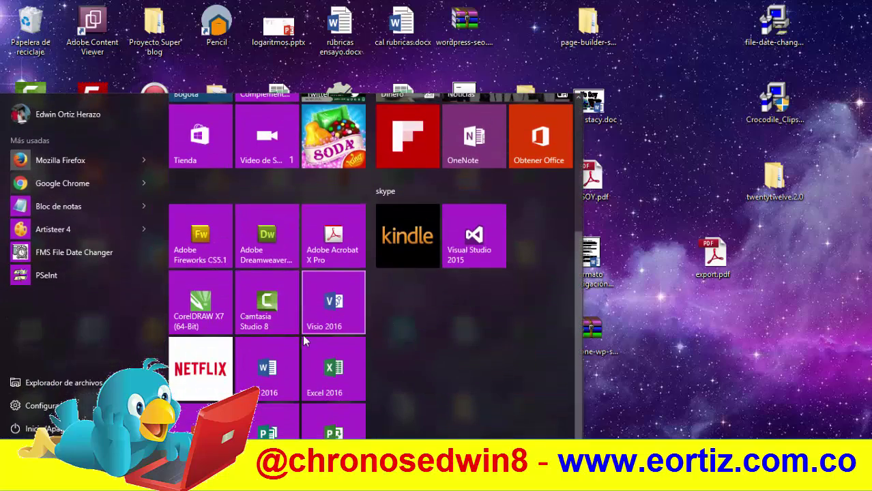
{"action": "left_click", "coordinate": [257, 380]}
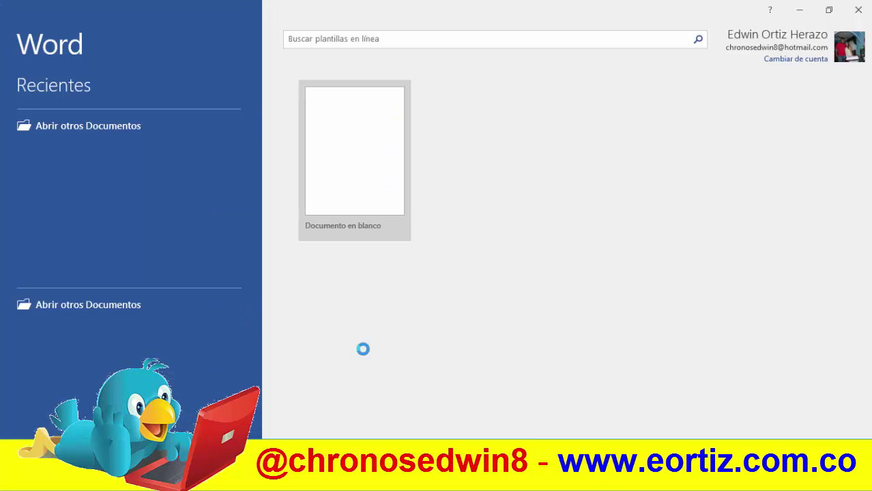
{"action": "left_click", "coordinate": [357, 177]}
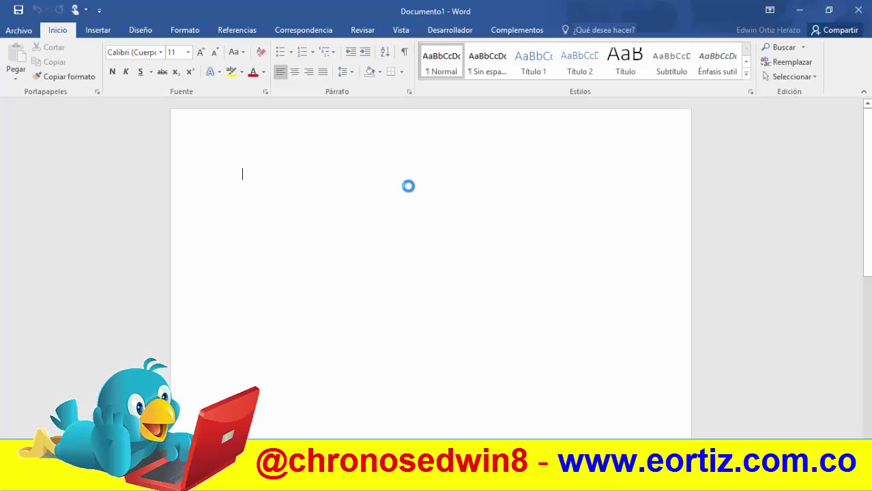
- Insert an orange-outline WordArt and type 'Mi primer diseño' over its placeholder
{"action": "left_click", "coordinate": [102, 31]}
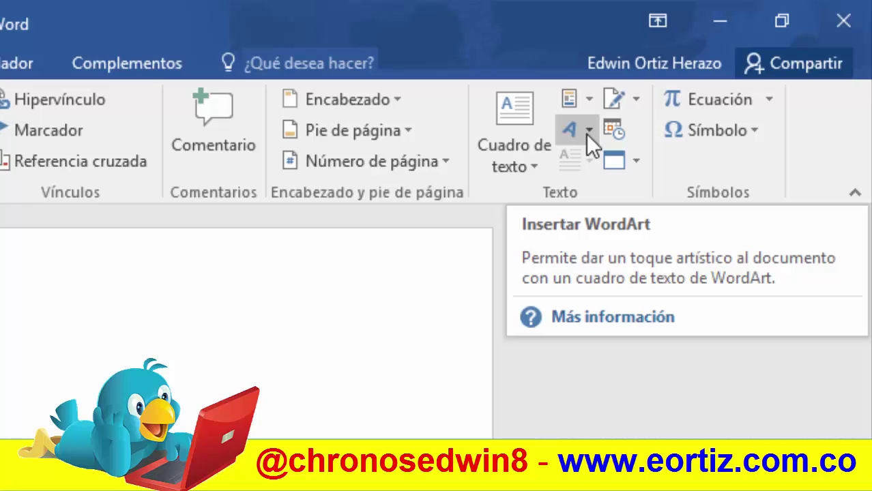
{"action": "left_click", "coordinate": [587, 134]}
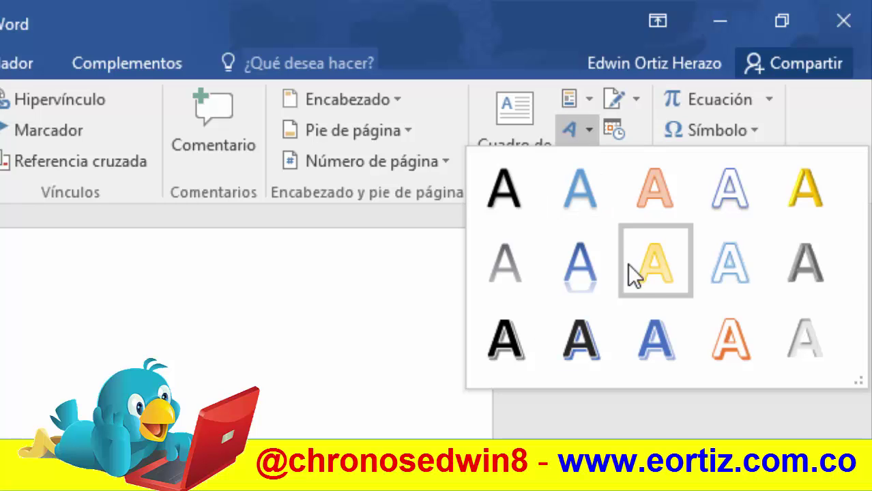
{"action": "left_click", "coordinate": [723, 344]}
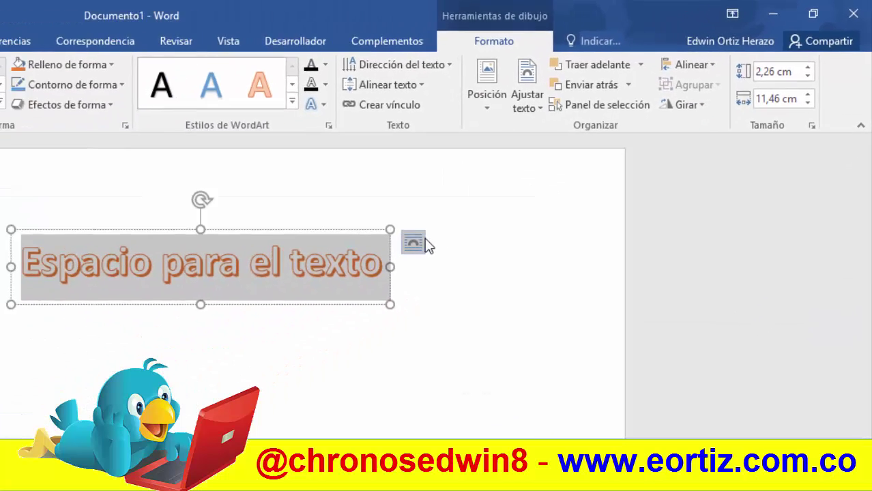
{"action": "type", "text": "M"}
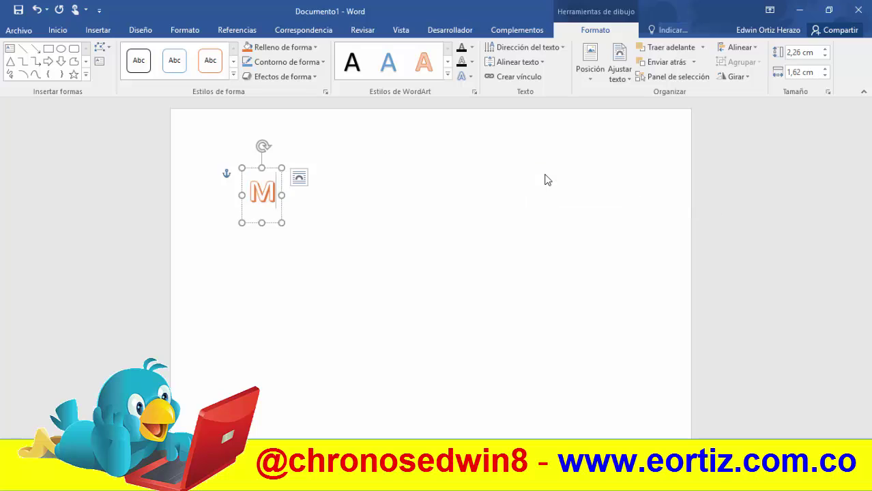
{"action": "type", "text": "i primer dise"}
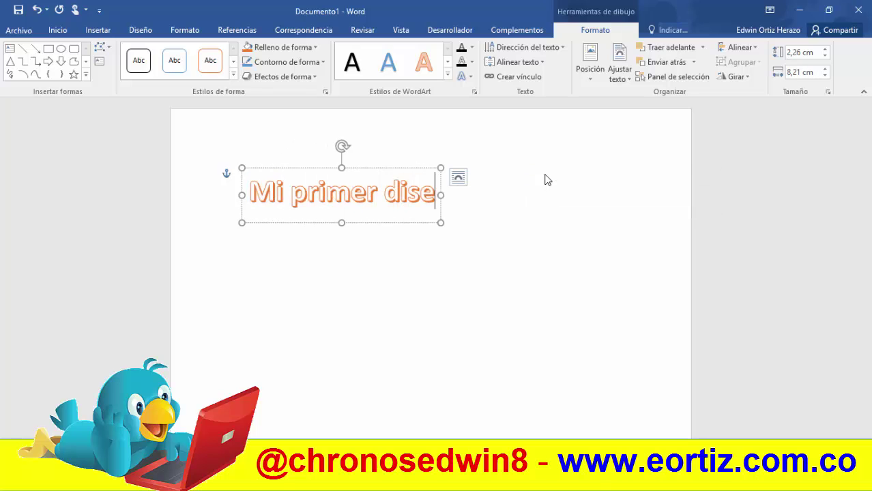
{"action": "type", "text": "ño"}
- Enlarge the WordArt box by dragging its corner handle outward
{"action": "left_click", "coordinate": [509, 285]}
{"action": "left_click", "coordinate": [437, 205]}
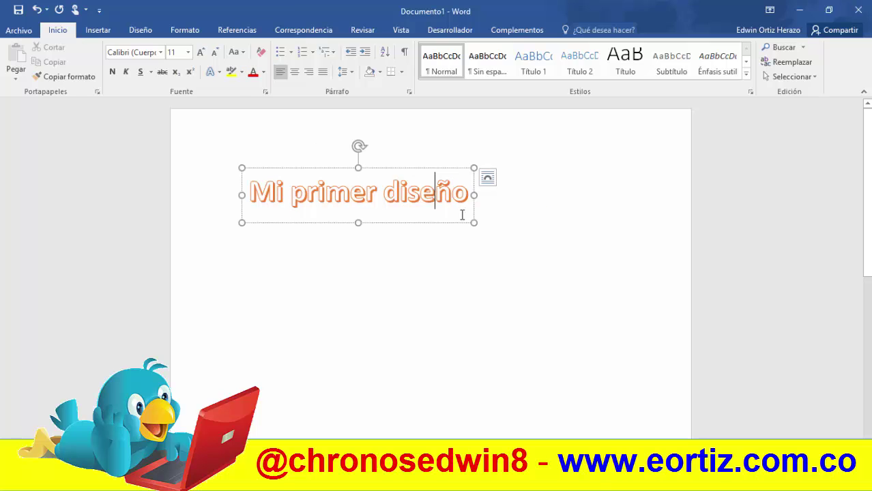
{"action": "left_click_drag", "start_coordinate": [475, 222], "coordinate": [589, 288]}
{"action": "left_click", "coordinate": [273, 197]}
- Raise the WordArt text to 80 pt and enlarge the box to 7.3 × 16.46 cm so it spans two lines
{"action": "triple_click", "coordinate": [306, 194]}
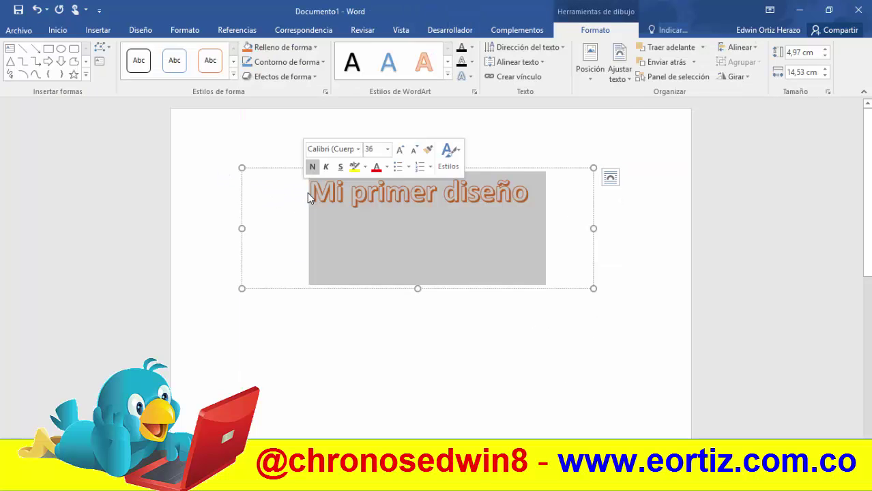
{"action": "left_click", "coordinate": [59, 30]}
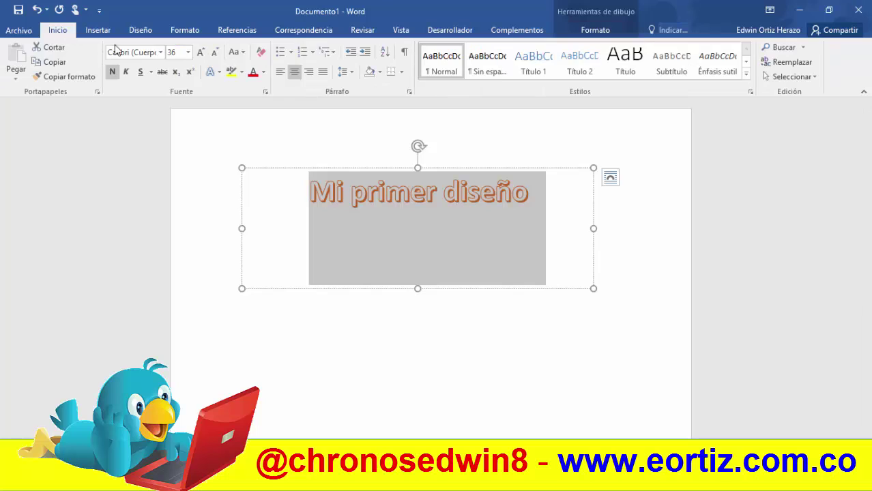
{"action": "left_click", "coordinate": [200, 52]}
{"action": "left_click", "coordinate": [200, 52]}
{"action": "left_click", "coordinate": [200, 53]}
{"action": "left_click", "coordinate": [199, 52]}
{"action": "left_click", "coordinate": [199, 52]}
{"action": "left_click", "coordinate": [200, 52]}
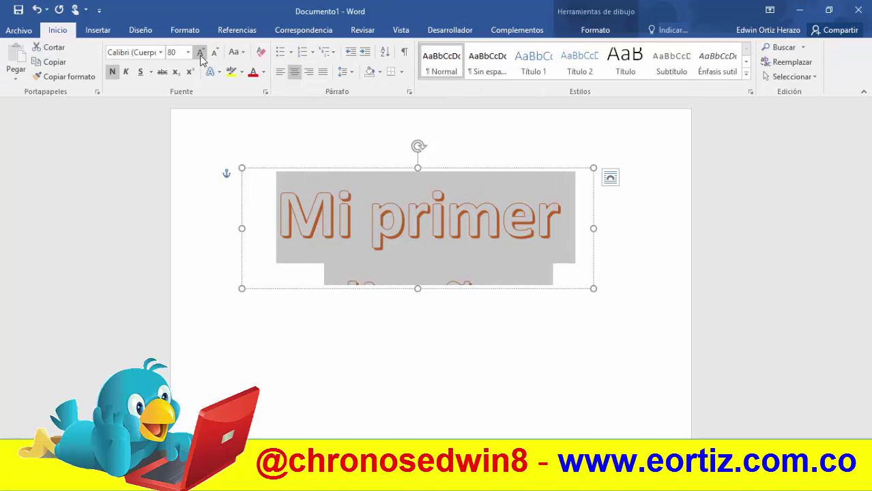
{"action": "left_click_drag", "start_coordinate": [592, 288], "coordinate": [639, 344]}
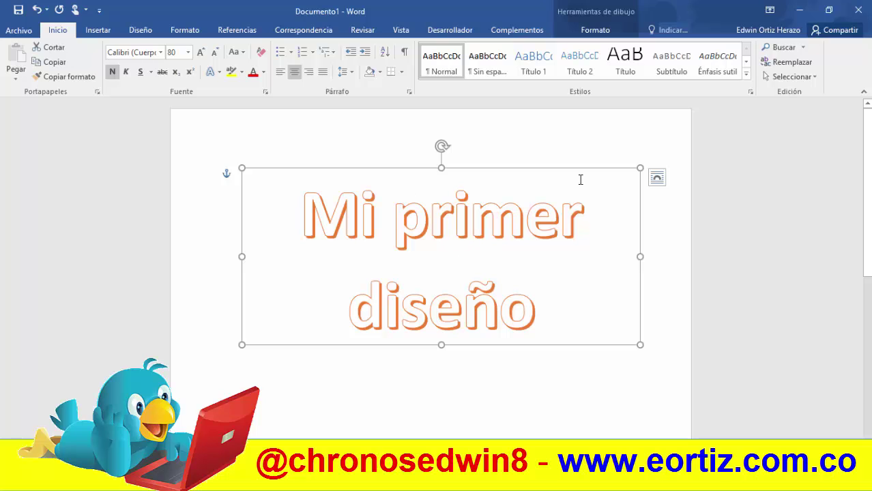
{"action": "left_click_drag", "start_coordinate": [311, 216], "coordinate": [545, 301]}
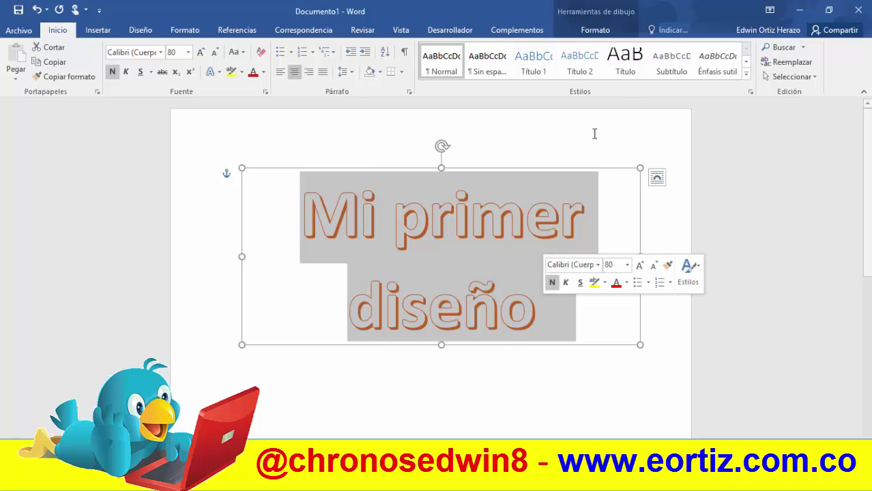
{"action": "left_click", "coordinate": [594, 30]}
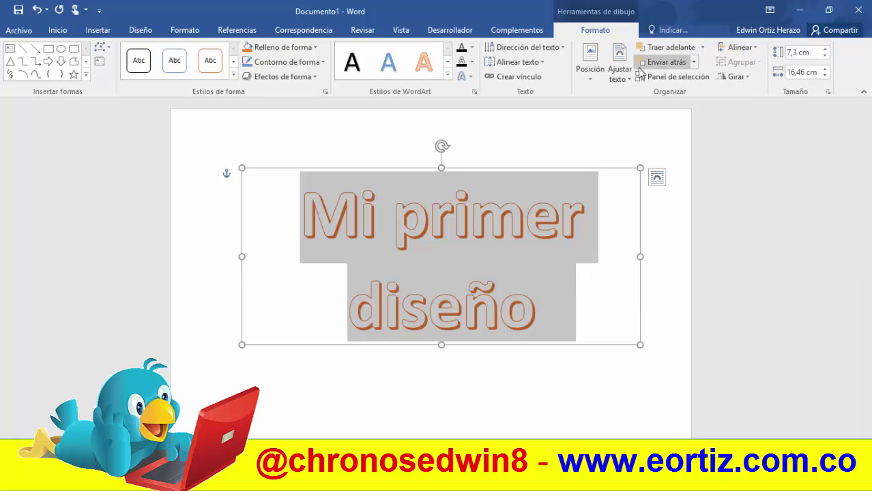
- Try a white-fill WordArt style, then a light grey-blue outline style, on the title
{"action": "left_click", "coordinate": [447, 74]}
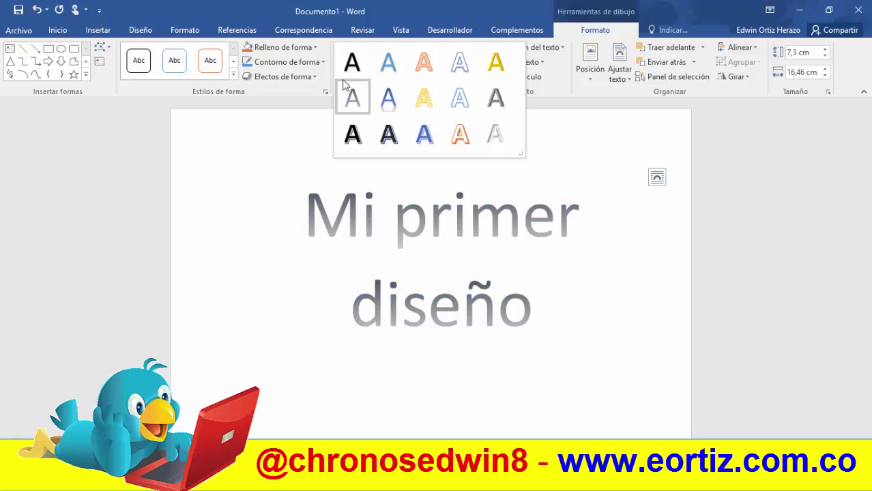
{"action": "left_click", "coordinate": [461, 63]}
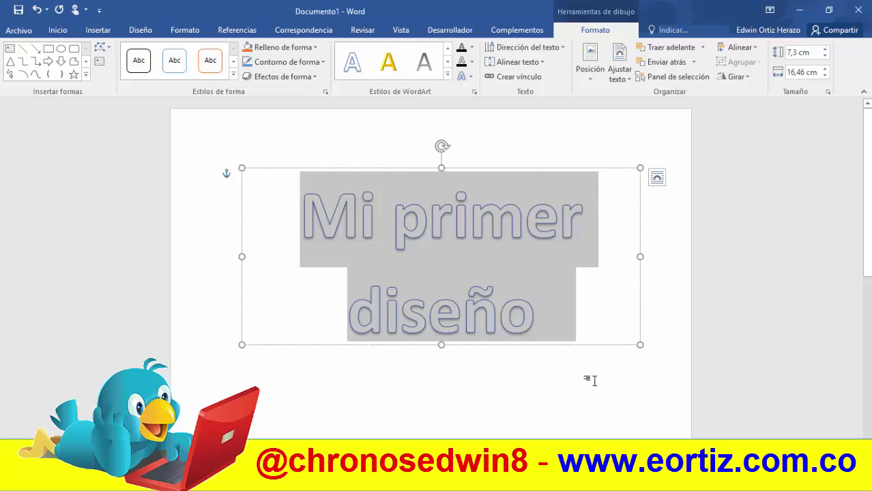
{"action": "left_click", "coordinate": [587, 380]}
- Select the whole WordArt shape and delete it, leaving the page blank
{"action": "left_click", "coordinate": [500, 309]}
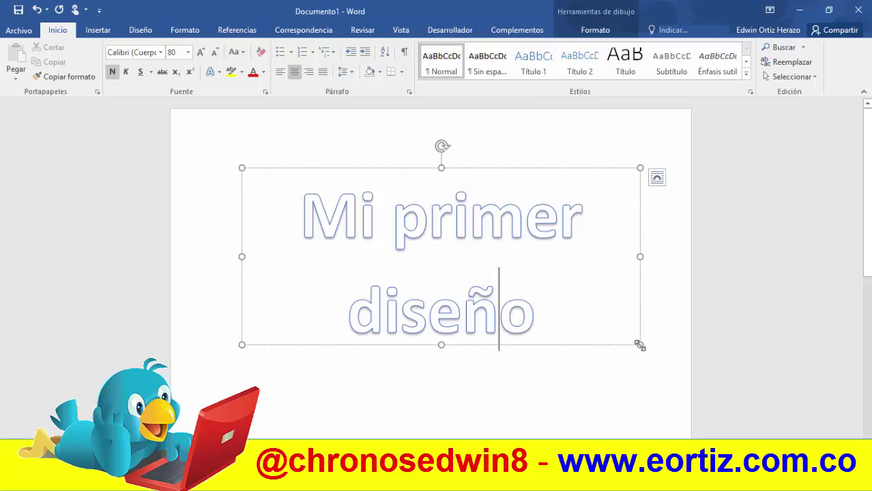
{"action": "left_click", "coordinate": [555, 138]}
{"action": "left_click", "coordinate": [541, 184]}
{"action": "left_click", "coordinate": [508, 171]}
{"action": "key", "text": "Delete"}
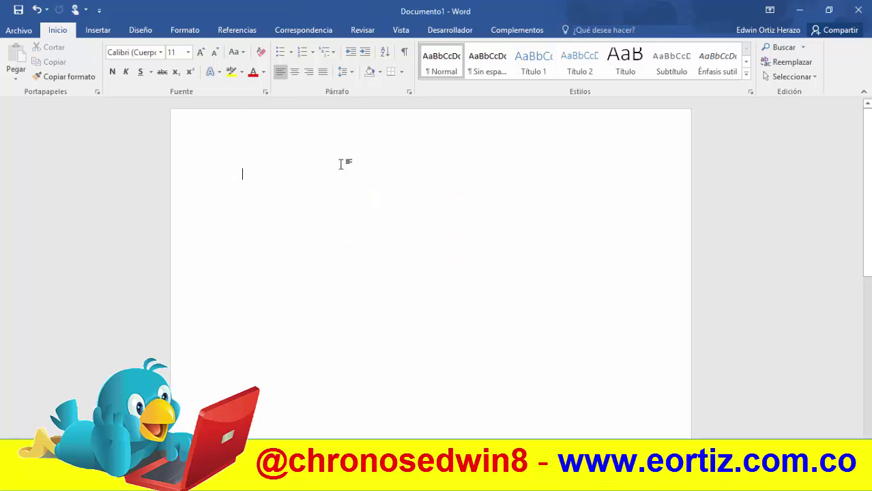
- Save the document to the Desktop as Doc1.doc in Word 97-2003 (*.doc) format
{"action": "left_click", "coordinate": [19, 30]}
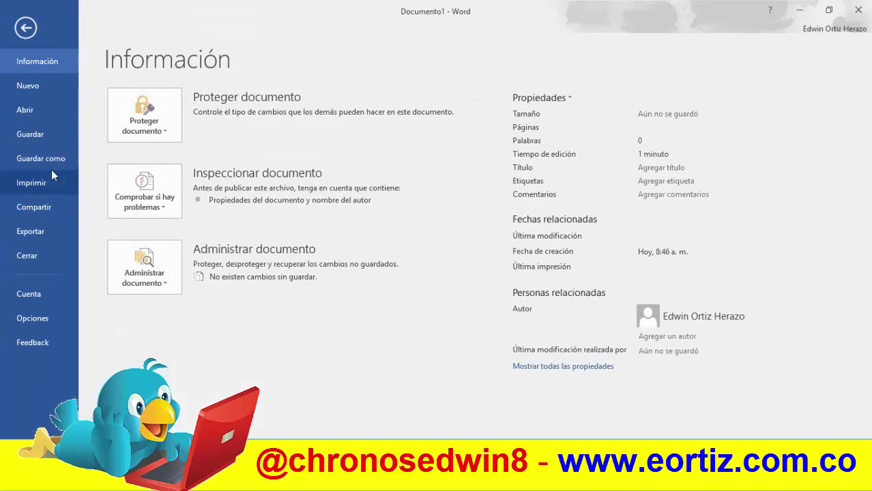
{"action": "left_click", "coordinate": [53, 158]}
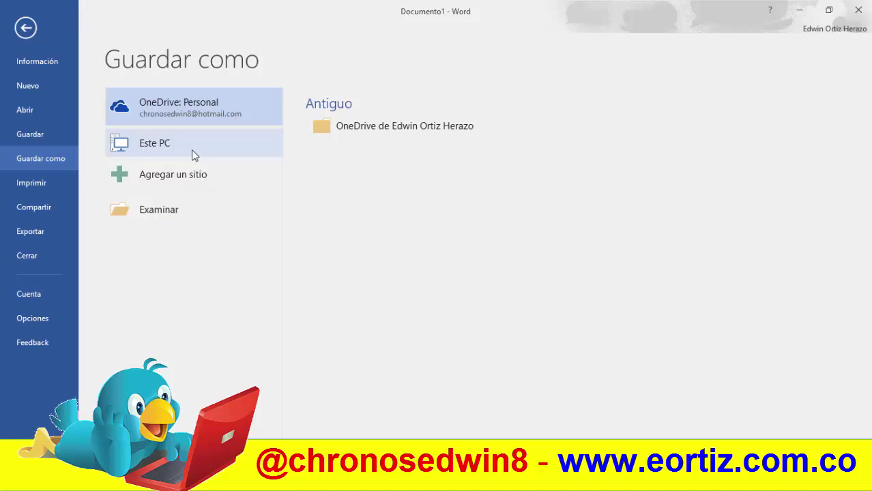
{"action": "left_click", "coordinate": [192, 150]}
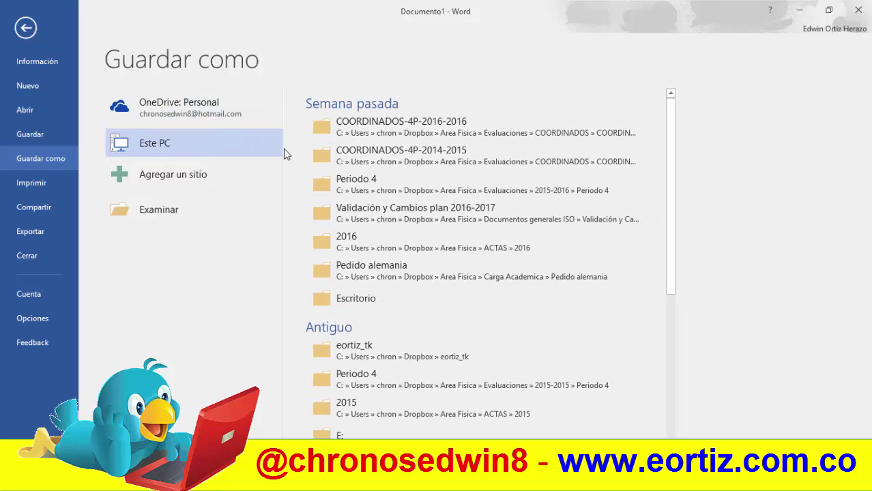
{"action": "left_click", "coordinate": [376, 300]}
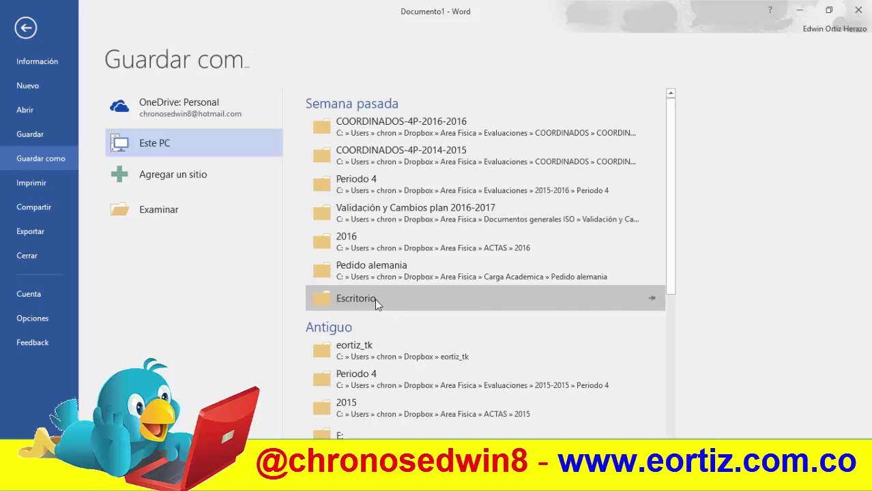
{"action": "left_click", "coordinate": [365, 298]}
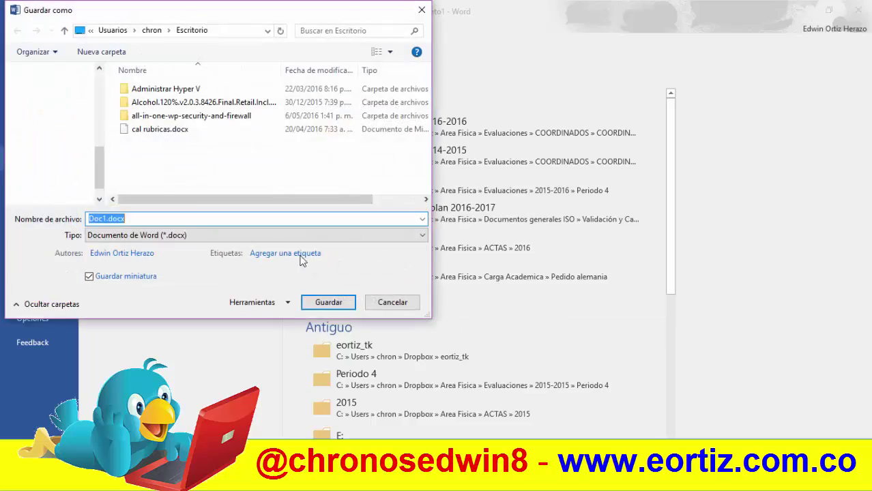
{"action": "left_click", "coordinate": [163, 252]}
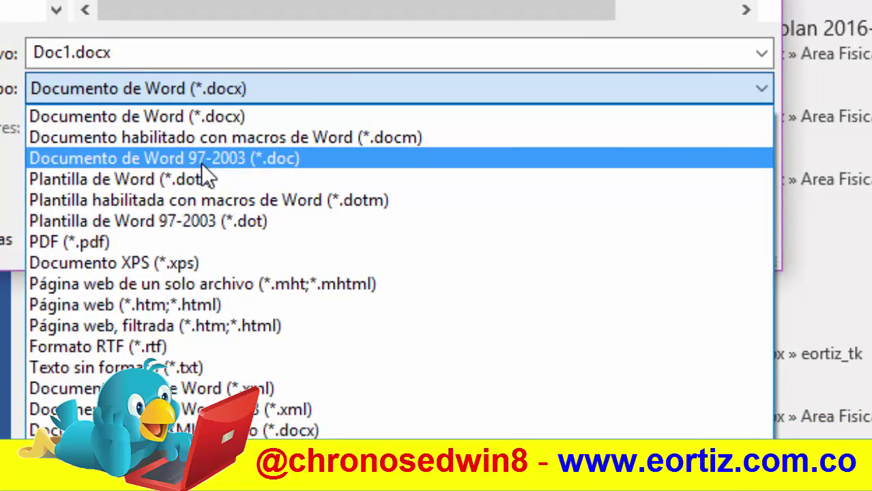
{"action": "left_click", "coordinate": [202, 164]}
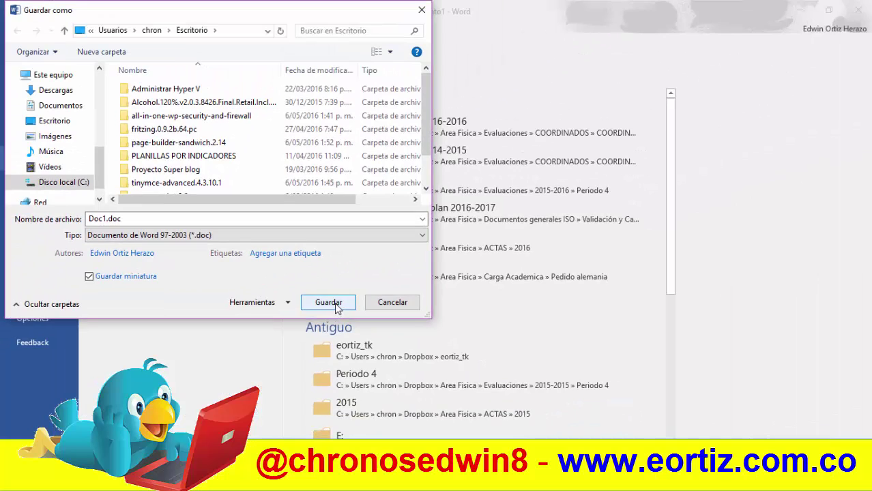
{"action": "left_click", "coordinate": [335, 304]}
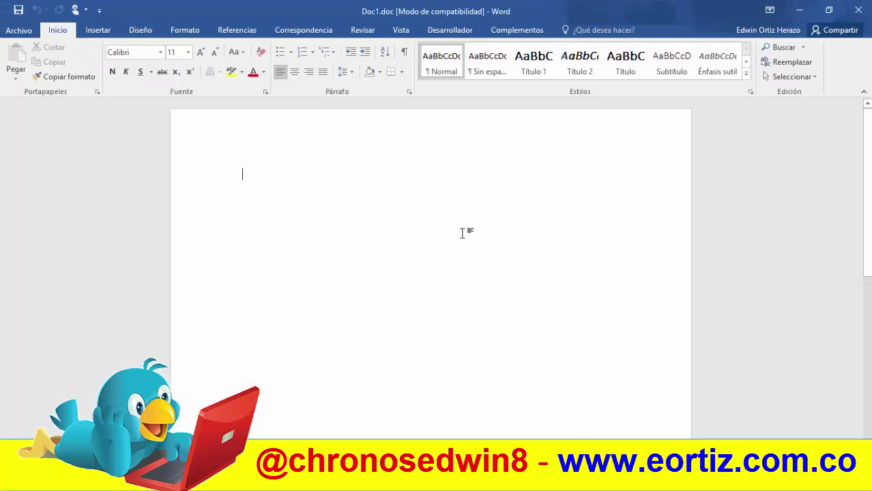
- Insert a classic wavy blue WordArt reading 'Mi primer diseño'
{"action": "left_click", "coordinate": [97, 30]}
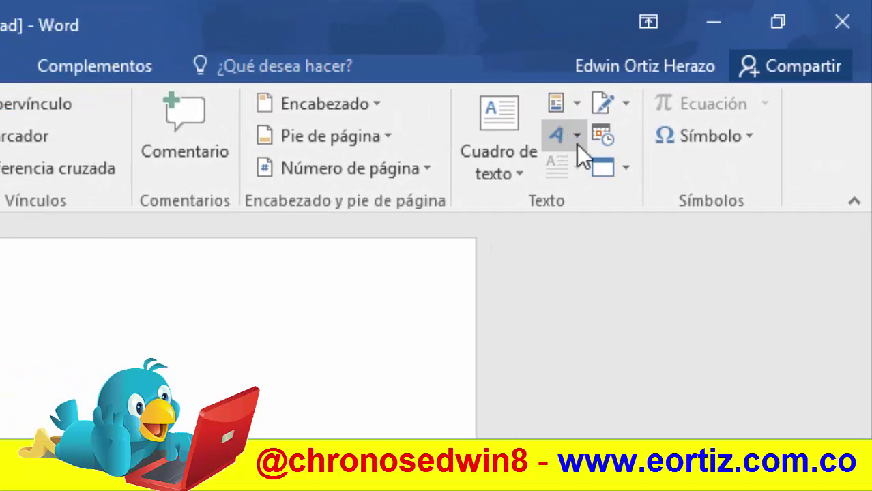
{"action": "left_click", "coordinate": [577, 145]}
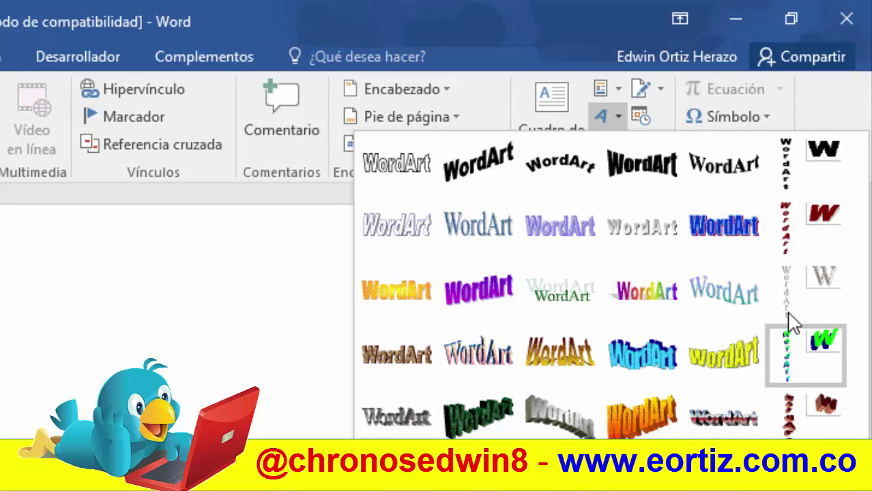
{"action": "left_click", "coordinate": [637, 367]}
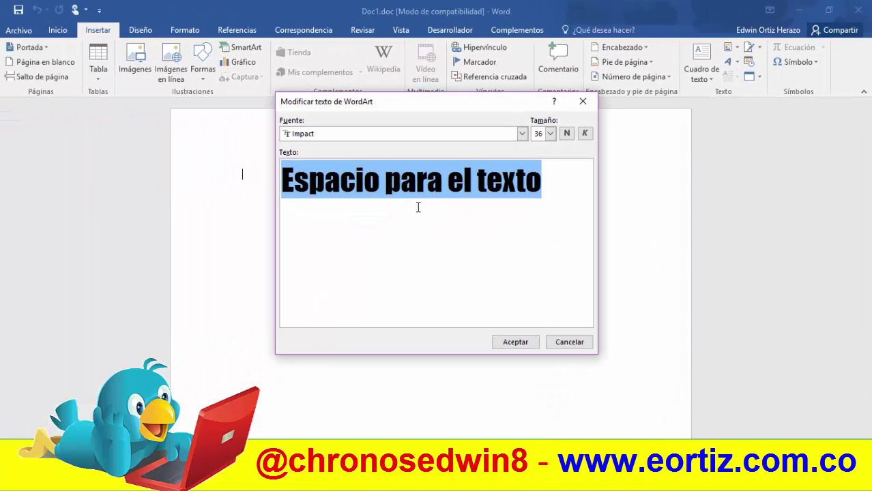
{"action": "type", "text": "Mi primer dise"}
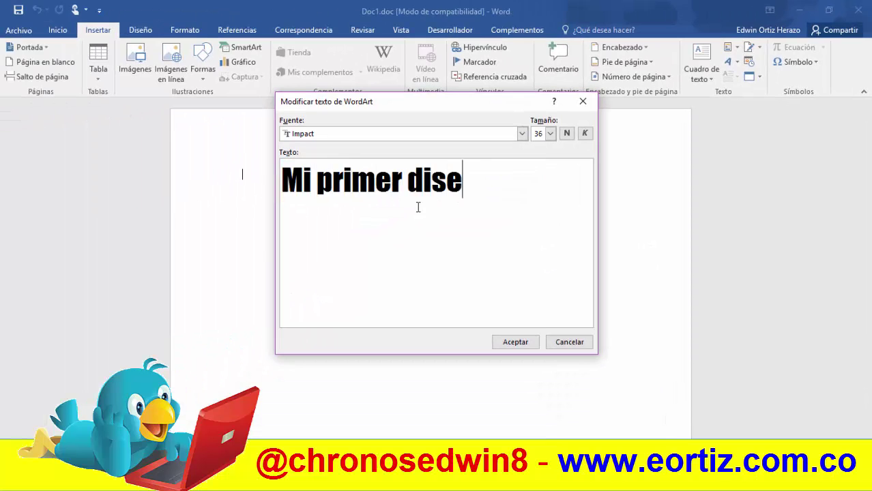
{"action": "type", "text": "ño"}
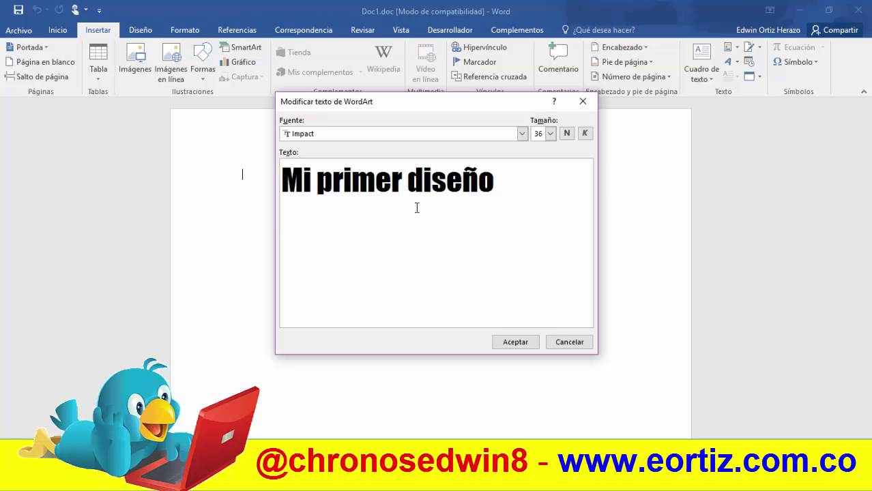
{"action": "left_click", "coordinate": [517, 343]}
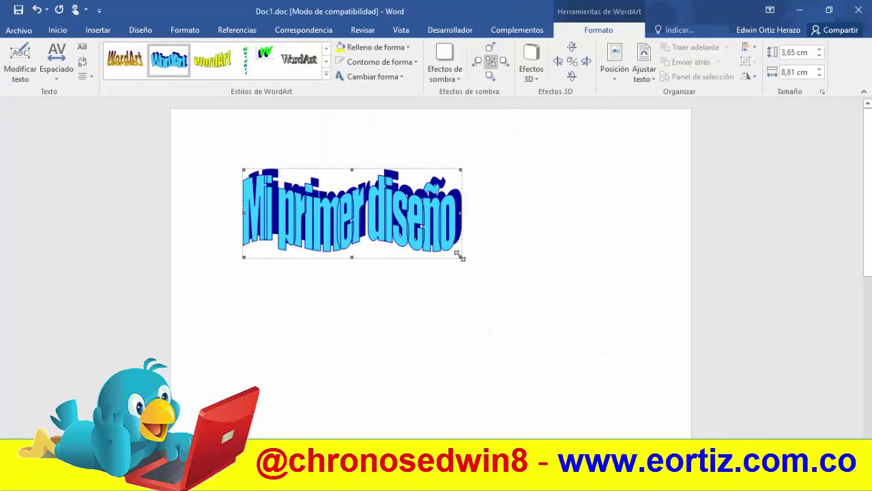
- Enlarge the wavy WordArt to about 6.5 × 16.5 cm, then reselect it
{"action": "left_click_drag", "start_coordinate": [461, 257], "coordinate": [645, 324]}
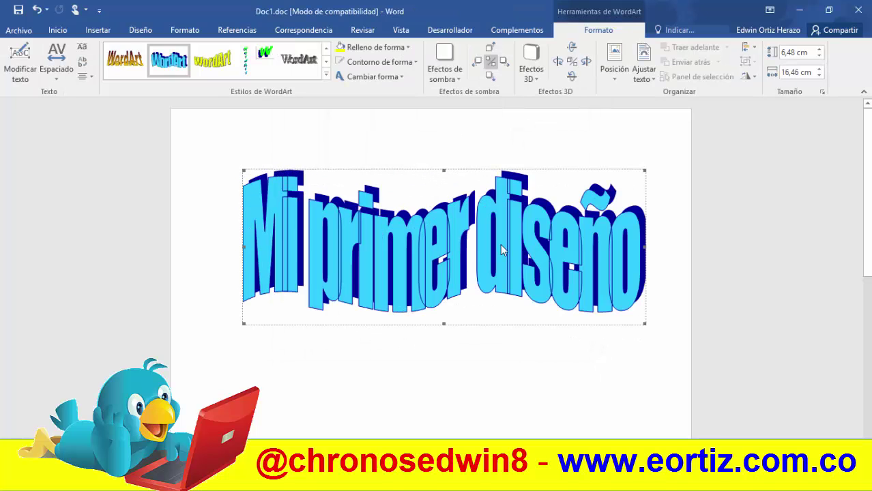
{"action": "left_click", "coordinate": [491, 338]}
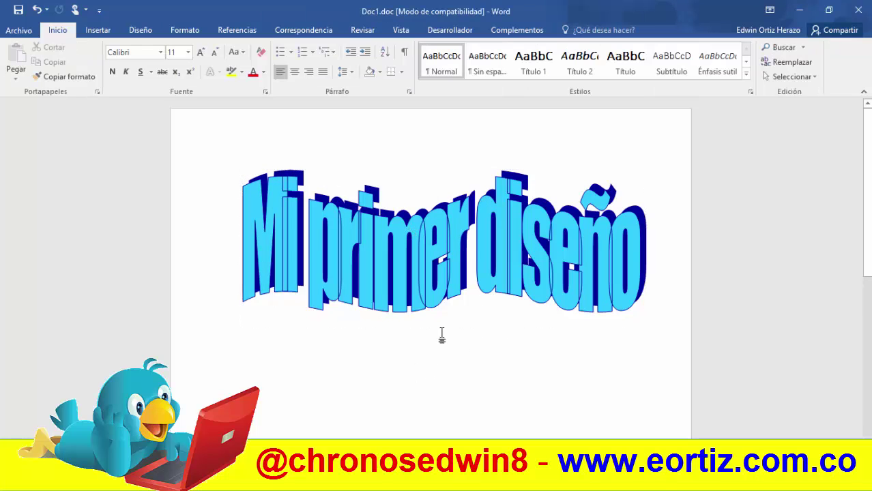
{"action": "left_click", "coordinate": [457, 234]}
- Replace the wavy WordArt with a plain-outline 'Mi primer diseño' WordArt sized 6.24 × 16.38 cm
{"action": "key", "text": "Delete"}
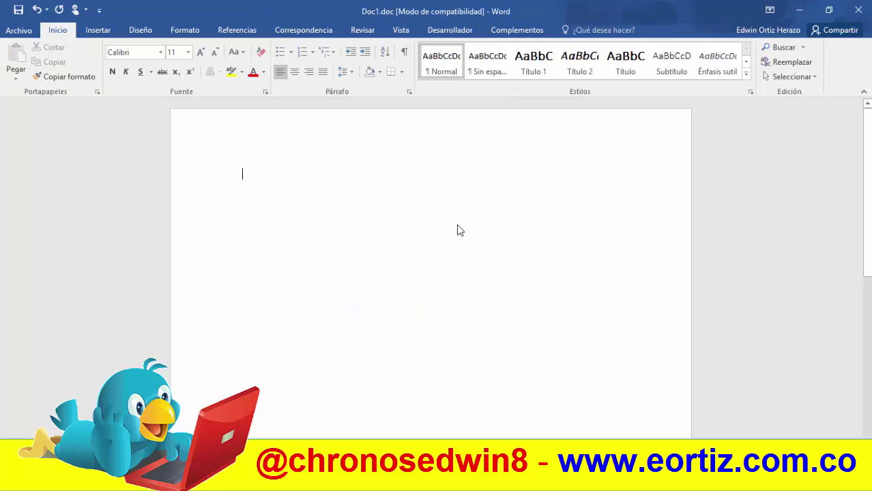
{"action": "left_click", "coordinate": [98, 30]}
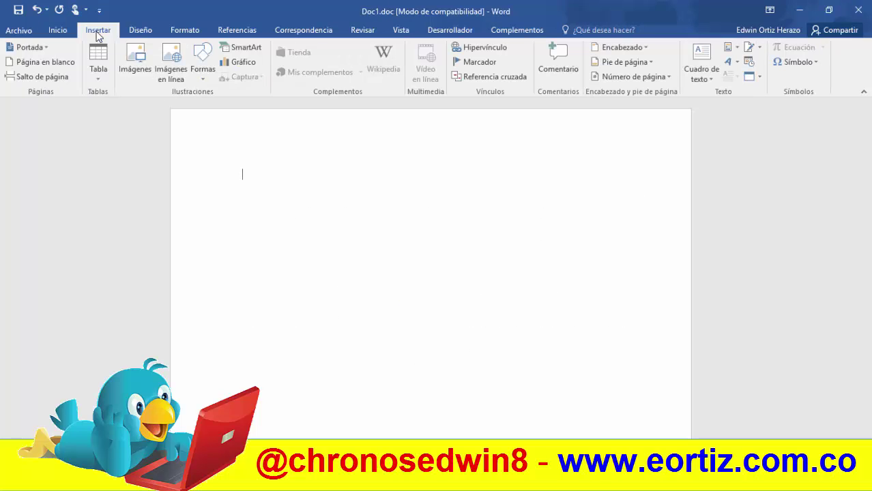
{"action": "left_click", "coordinate": [728, 63]}
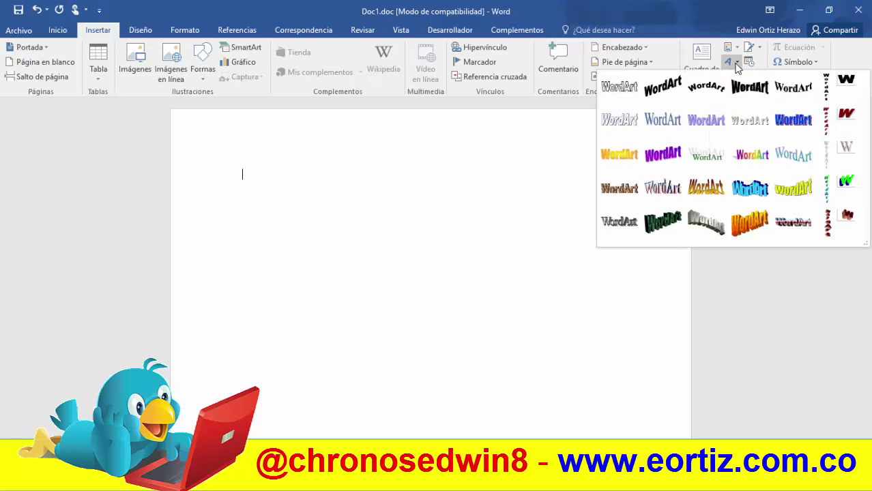
{"action": "left_click", "coordinate": [618, 85]}
{"action": "type", "text": "Mi"}
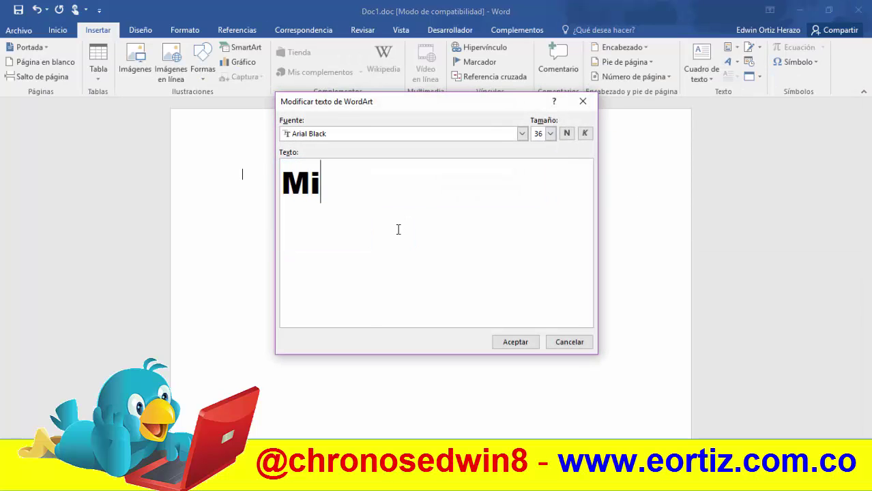
{"action": "type", "text": " primer diseño"}
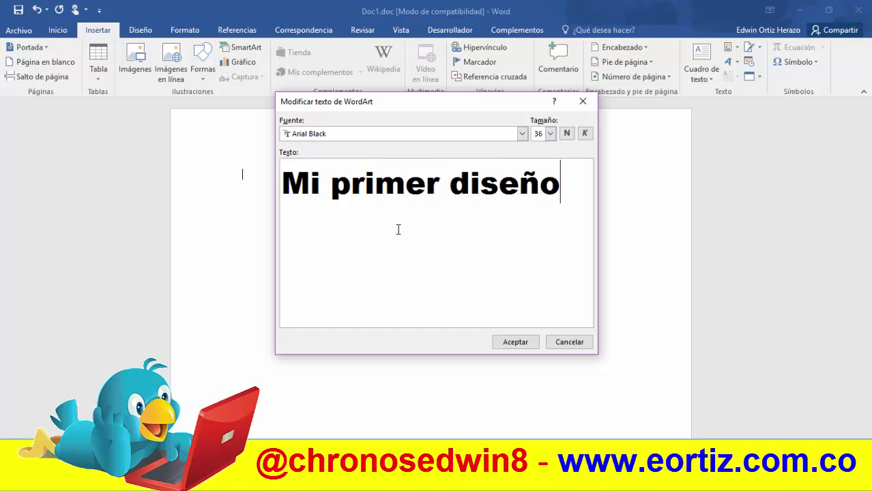
{"action": "left_click", "coordinate": [495, 335]}
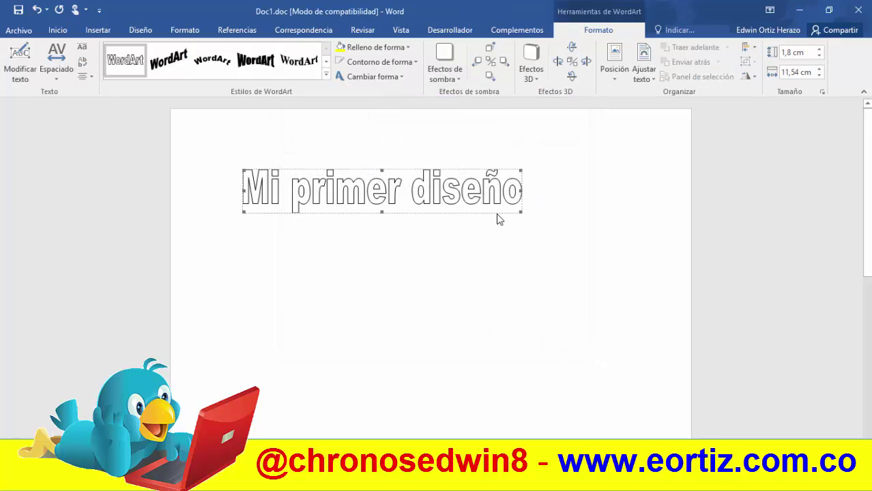
{"action": "left_click_drag", "start_coordinate": [521, 213], "coordinate": [638, 287]}
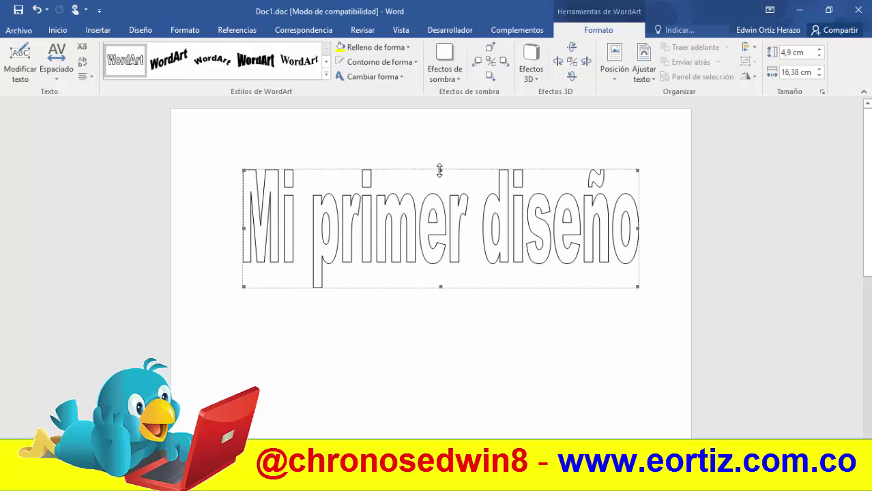
{"action": "left_click_drag", "start_coordinate": [440, 169], "coordinate": [435, 137]}
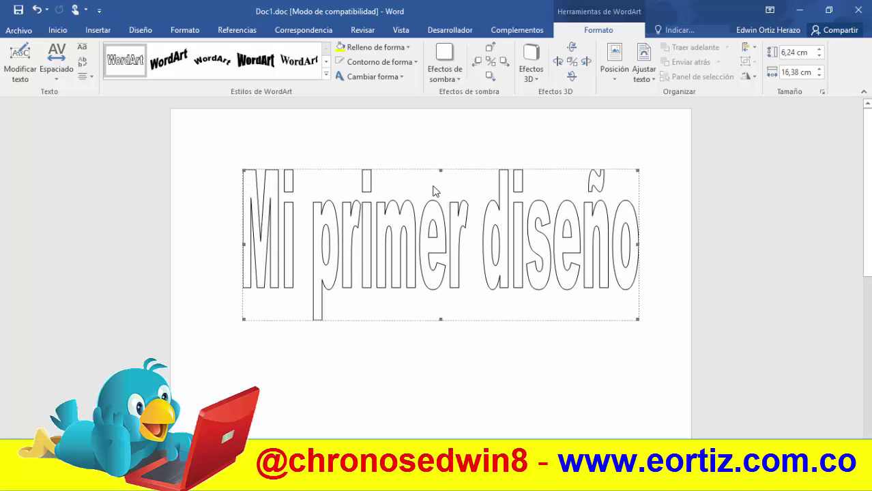
- Fill the WordArt letters yellow and give them a dark red 1.75 pt outline
{"action": "left_click", "coordinate": [365, 47]}
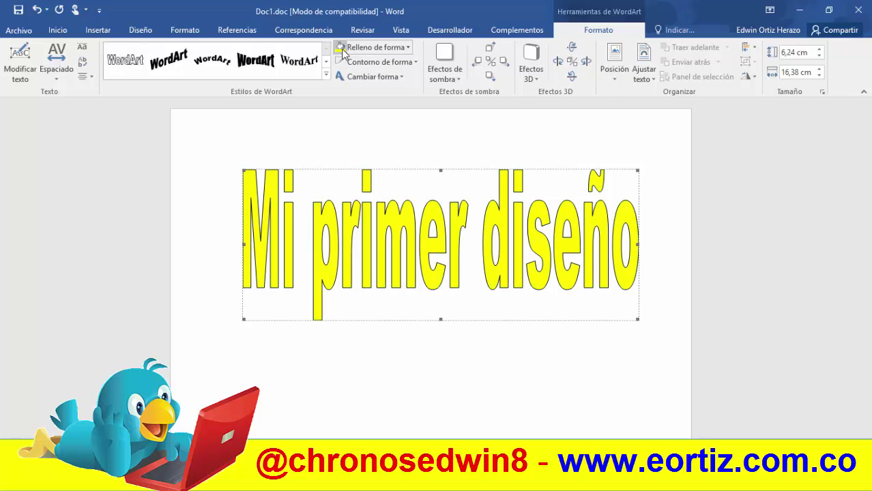
{"action": "left_click", "coordinate": [414, 62]}
{"action": "mouse_move", "coordinate": [382, 95]}
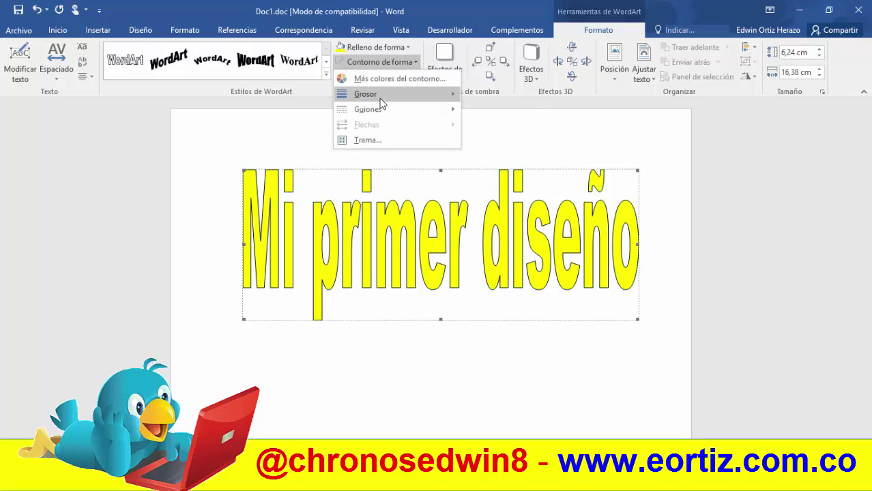
{"action": "left_click", "coordinate": [486, 102]}
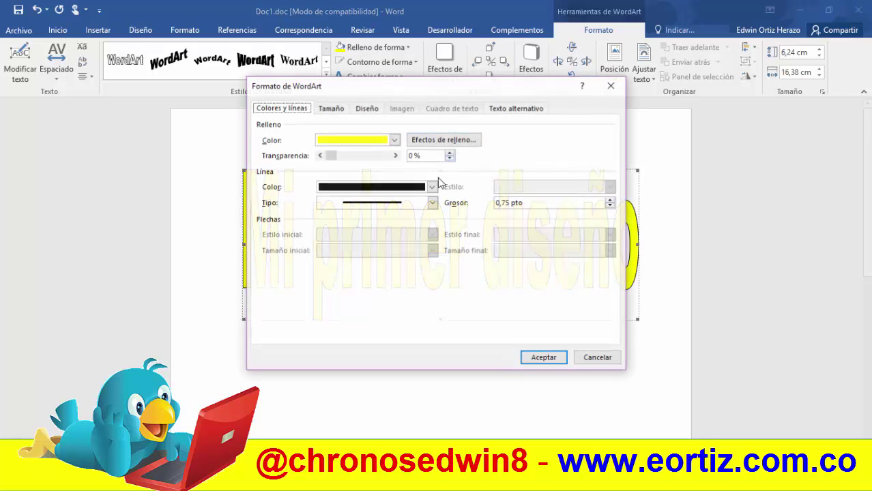
{"action": "left_click", "coordinate": [433, 203]}
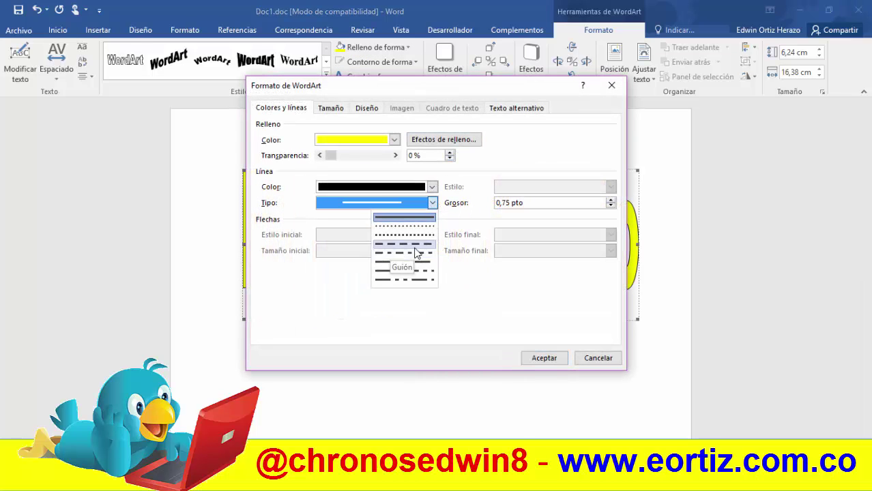
{"action": "left_click", "coordinate": [432, 187]}
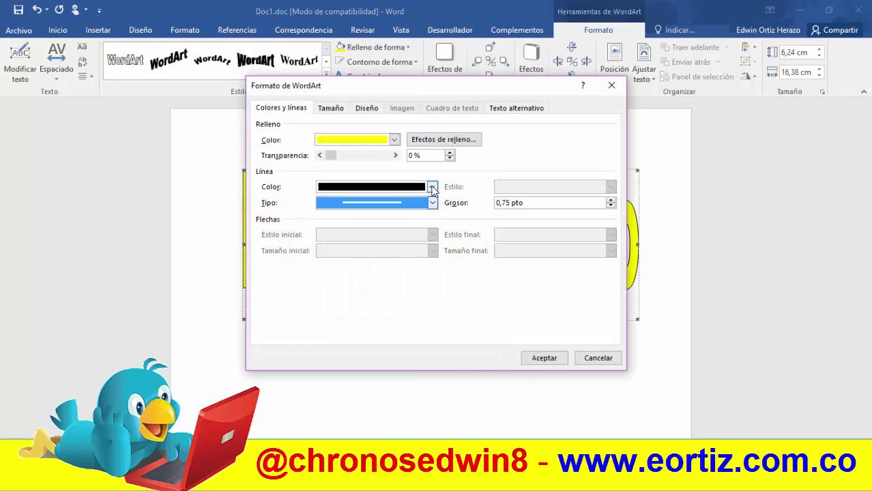
{"action": "left_click", "coordinate": [432, 187]}
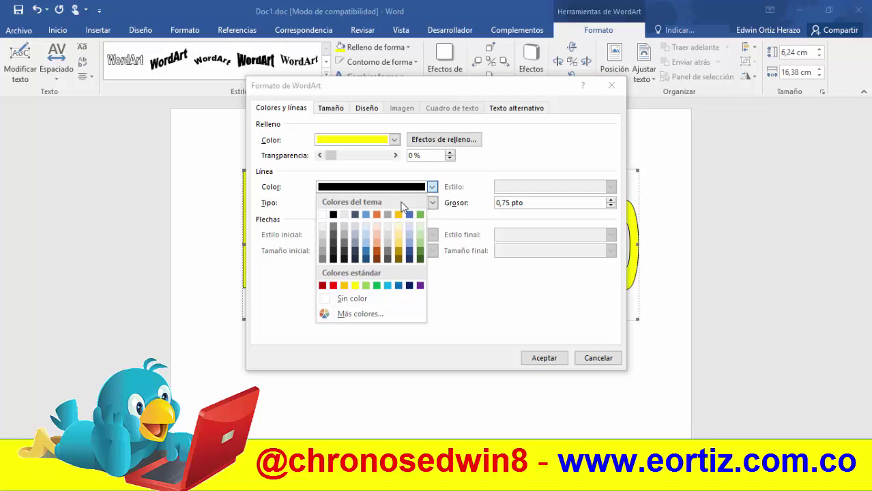
{"action": "left_click", "coordinate": [322, 286]}
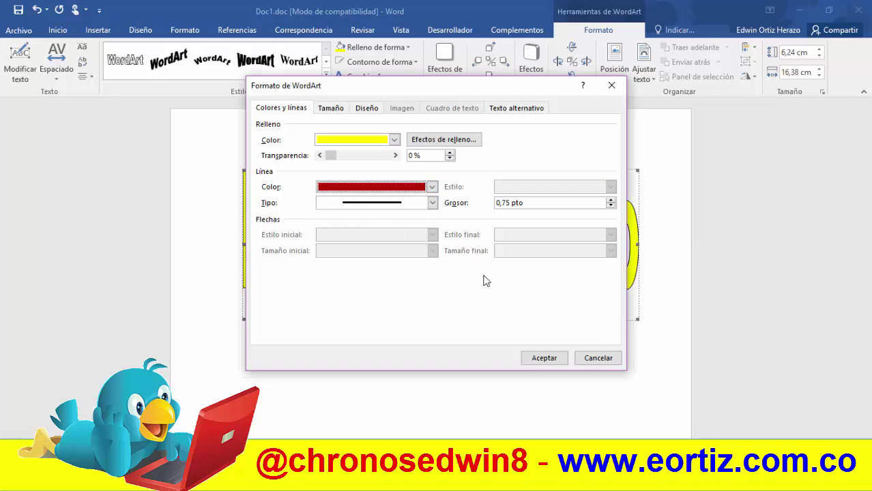
{"action": "left_click", "coordinate": [611, 200]}
{"action": "left_click", "coordinate": [611, 200]}
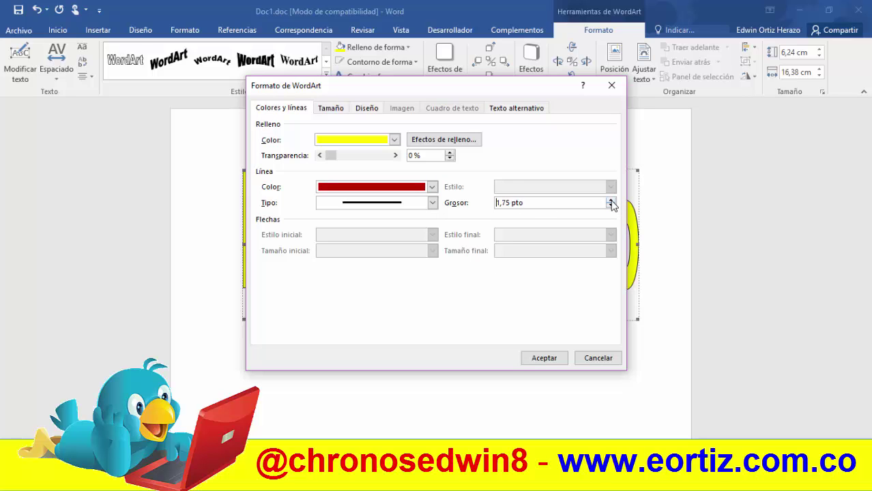
{"action": "left_click", "coordinate": [554, 357]}
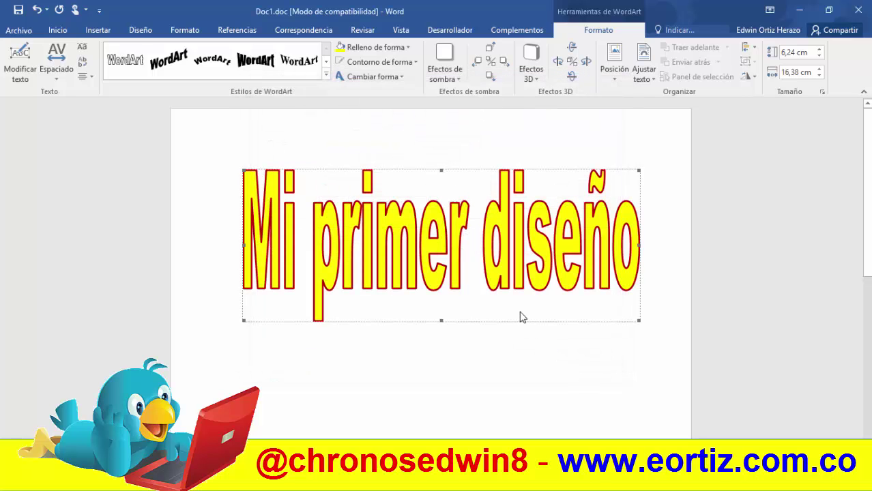
- Place the WordArt behind the text, shrink it to 2.78 × 9 cm, and centre it at the top
{"action": "left_click", "coordinate": [642, 74]}
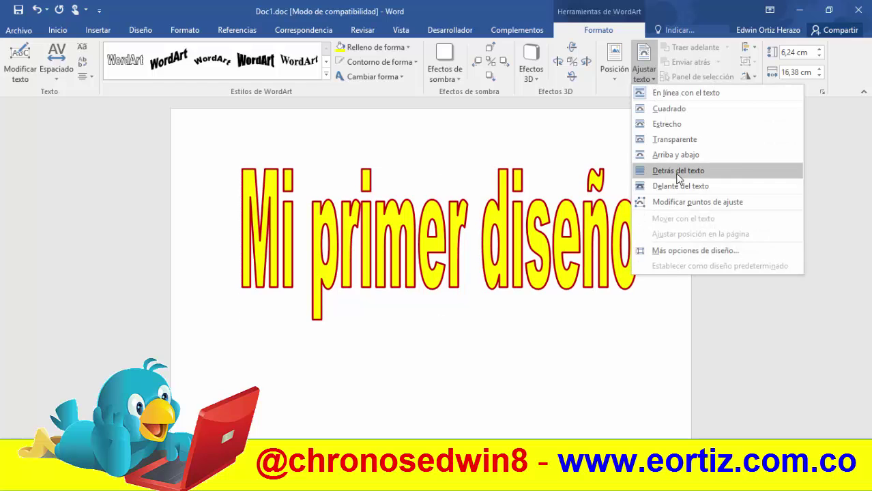
{"action": "left_click", "coordinate": [676, 170]}
{"action": "left_click_drag", "start_coordinate": [413, 262], "coordinate": [394, 307]}
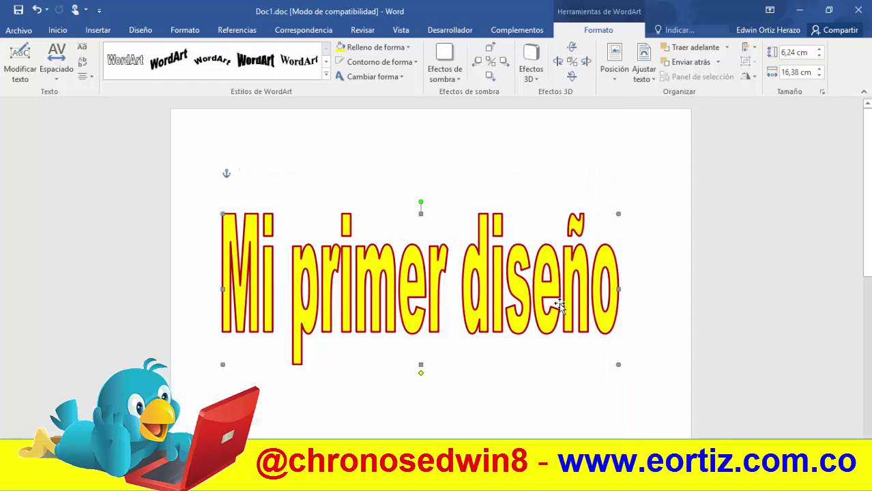
{"action": "left_click_drag", "start_coordinate": [616, 364], "coordinate": [440, 280]}
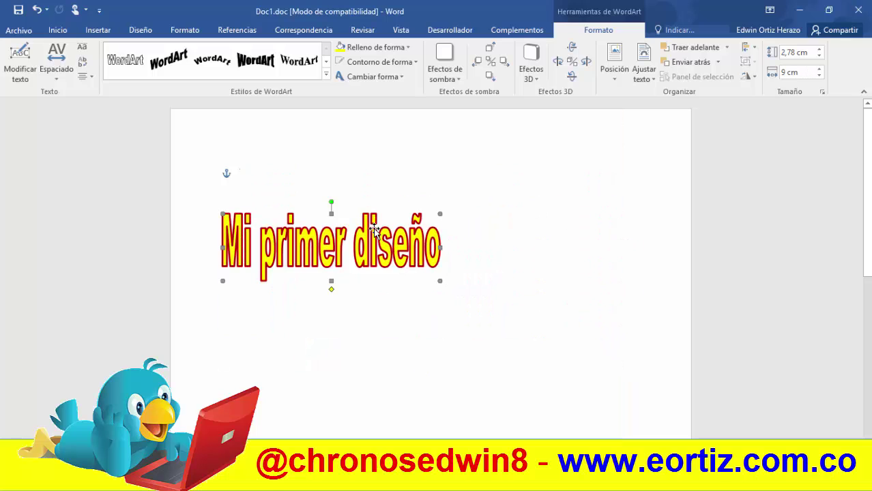
{"action": "left_click_drag", "start_coordinate": [374, 229], "coordinate": [474, 164]}
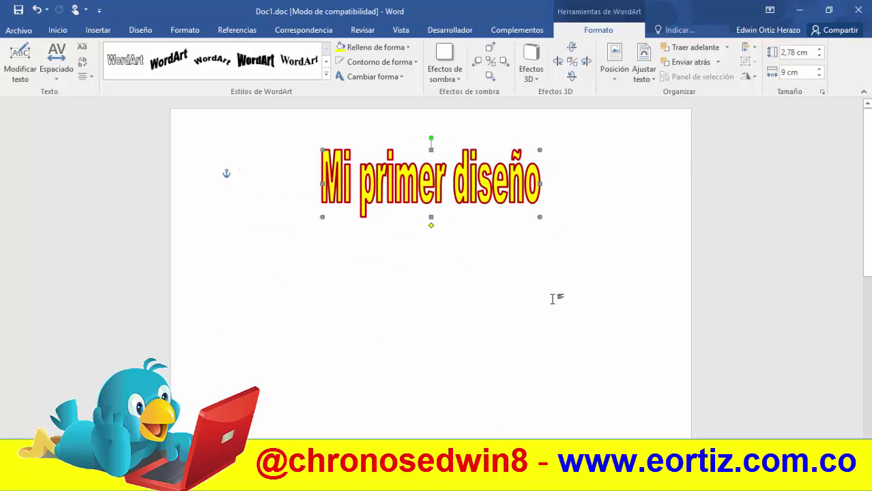
{"action": "left_click", "coordinate": [511, 249]}
{"action": "left_click", "coordinate": [476, 181]}
- Keep the current WordArt style, nudge the title slightly lower, and enlarge it to 3.7 × 10.58 cm
{"action": "left_click", "coordinate": [327, 74]}
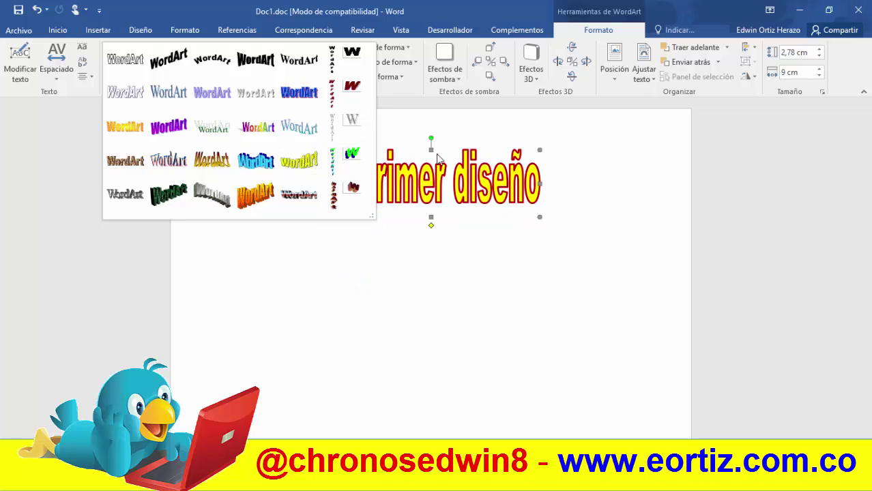
{"action": "left_click", "coordinate": [502, 264]}
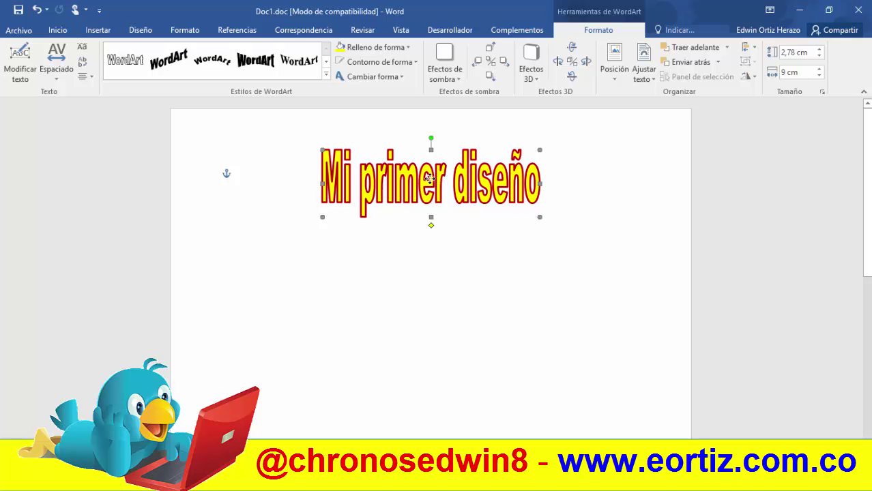
{"action": "left_click_drag", "start_coordinate": [417, 208], "coordinate": [417, 227]}
{"action": "left_click", "coordinate": [477, 273]}
{"action": "left_click", "coordinate": [496, 214]}
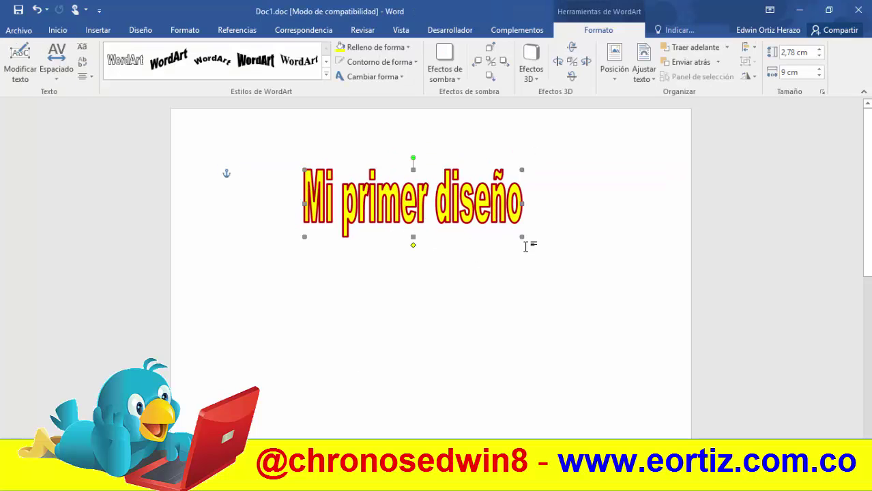
{"action": "left_click_drag", "start_coordinate": [521, 237], "coordinate": [560, 259]}
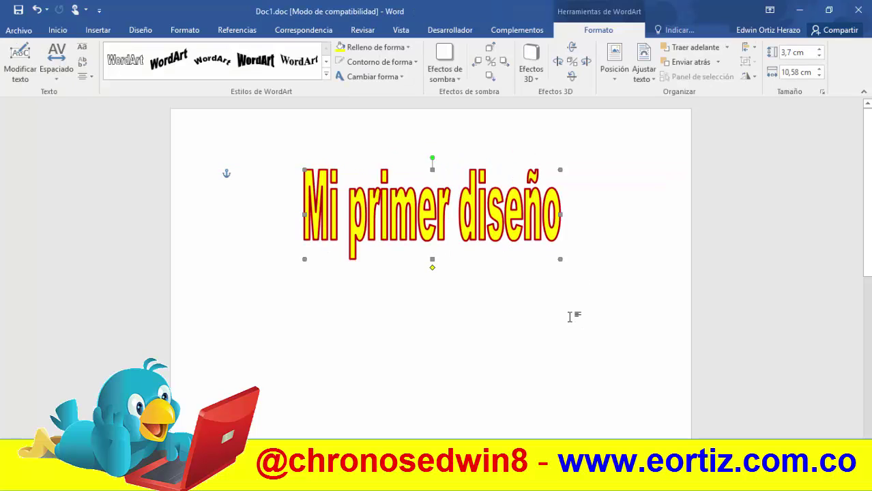